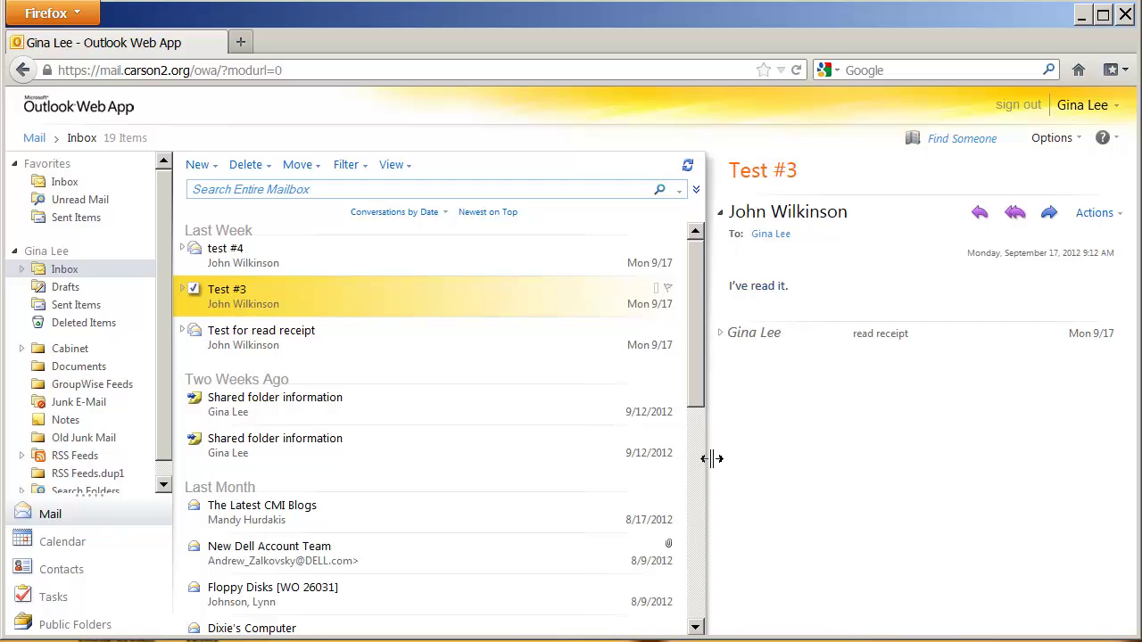
Widen the reading pane by narrowing the message list.
{"action": "mouse_move", "coordinate": [710, 459]}
{"action": "left_mouse_down"}
{"action": "mouse_move", "coordinate": [636, 451]}
{"action": "mouse_move", "coordinate": [702, 453]}
{"action": "left_mouse_up"}
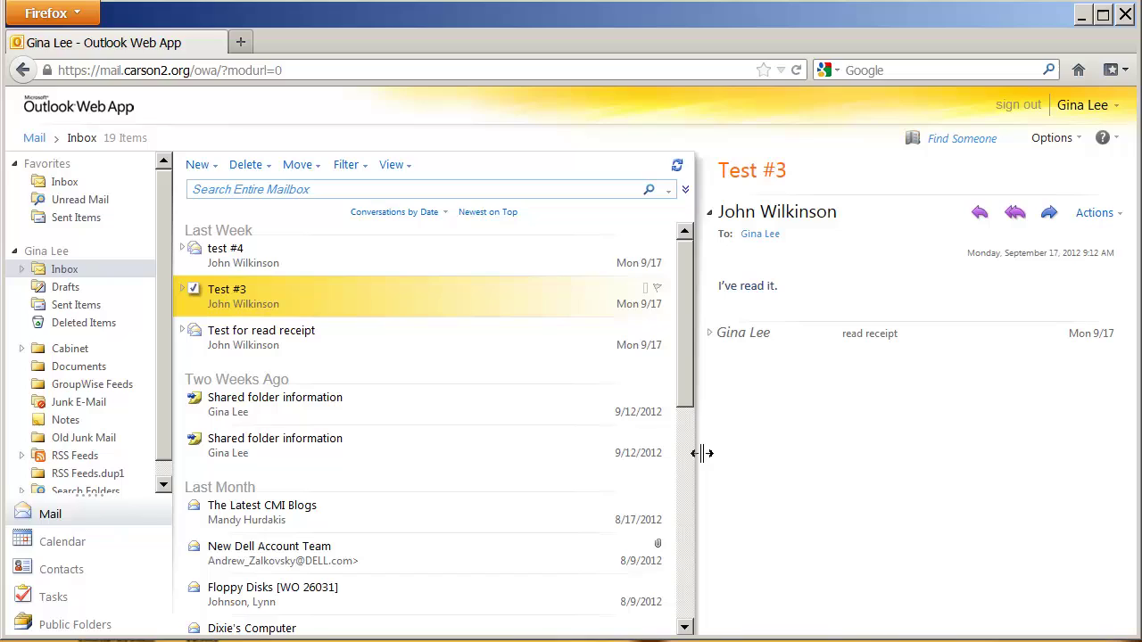
Show the Test #3 conversation's actions, then expand and collapse the advanced search options.
{"action": "left_click", "coordinate": [1112, 220]}
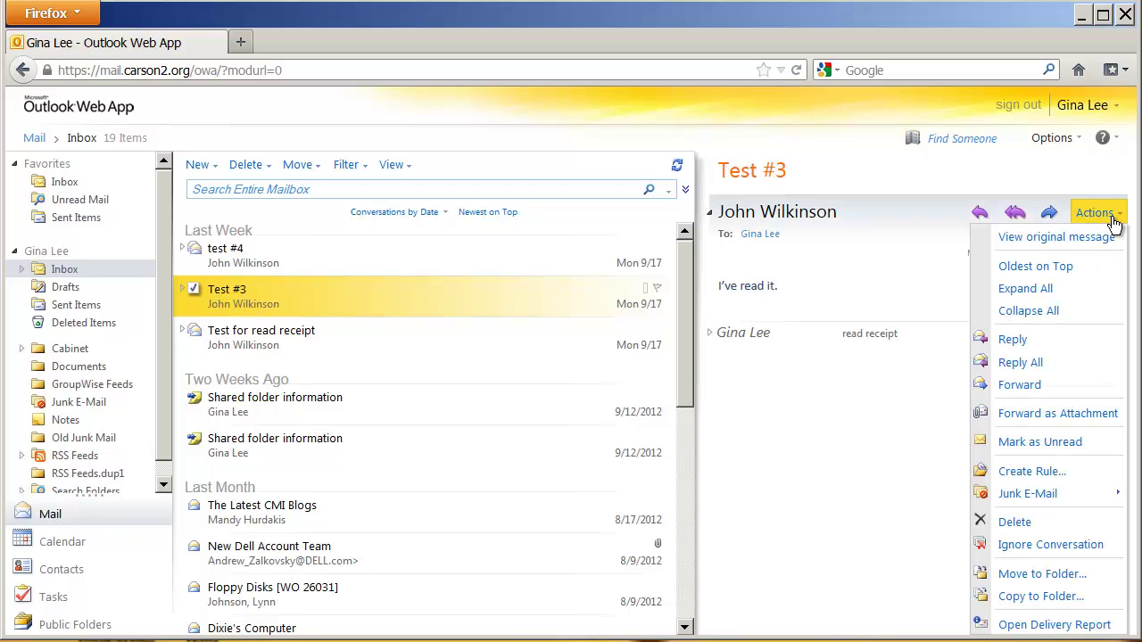
{"action": "left_click", "coordinate": [686, 192]}
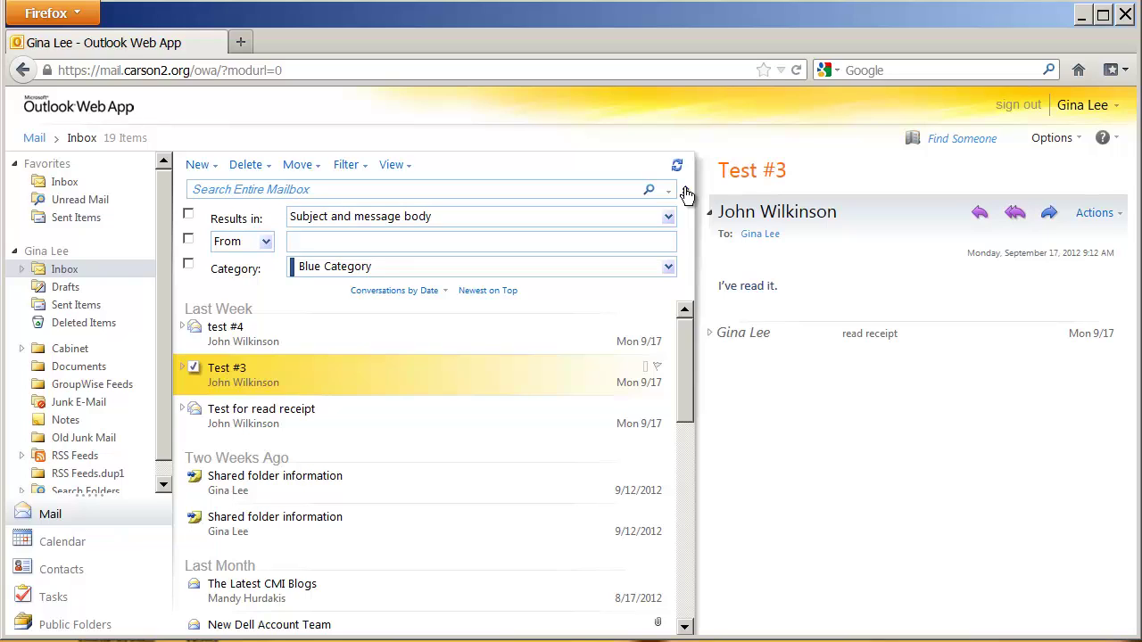
{"action": "left_click", "coordinate": [685, 191]}
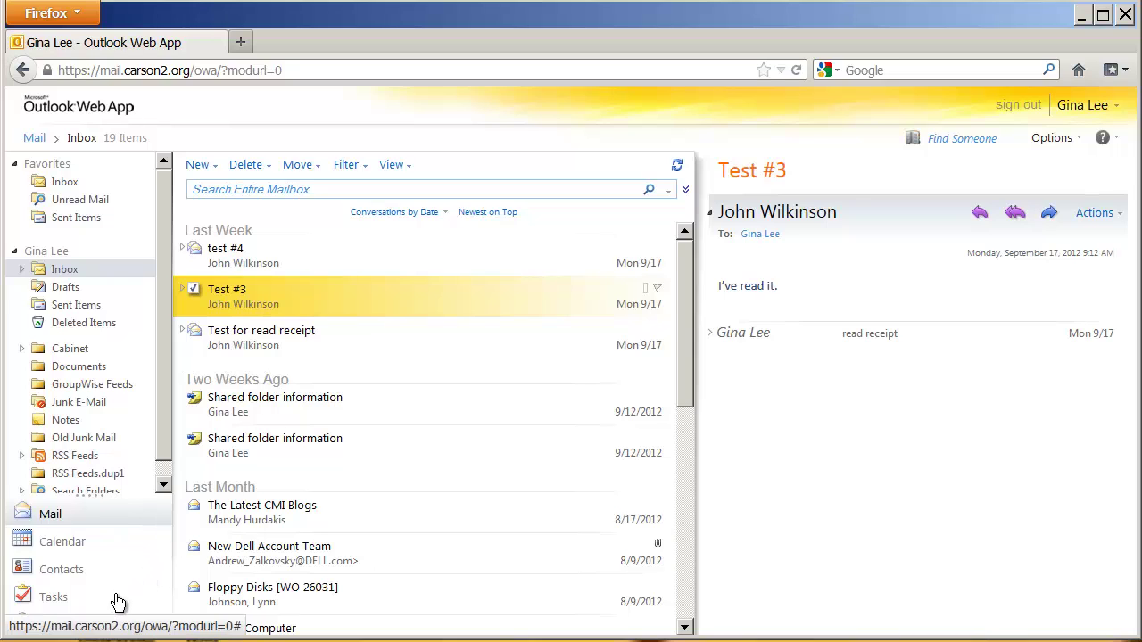
Open the Calendar in Day view, add two colleagues' calendars side by side, and resize the side panel.
{"action": "left_click", "coordinate": [62, 542]}
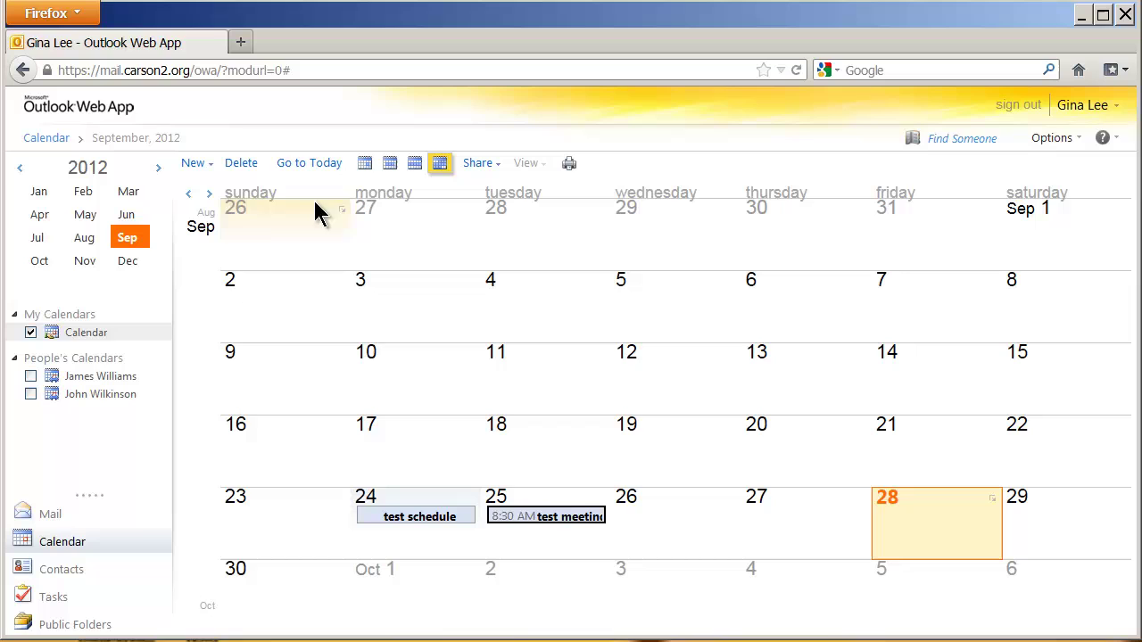
{"action": "left_click", "coordinate": [364, 162]}
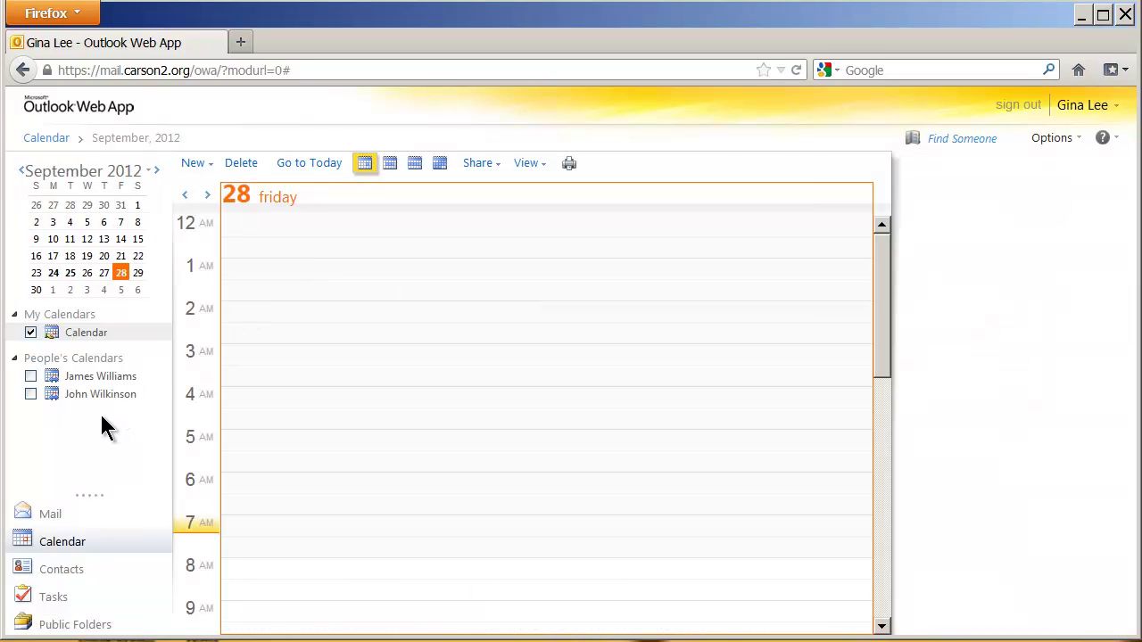
{"action": "left_click", "coordinate": [30, 376]}
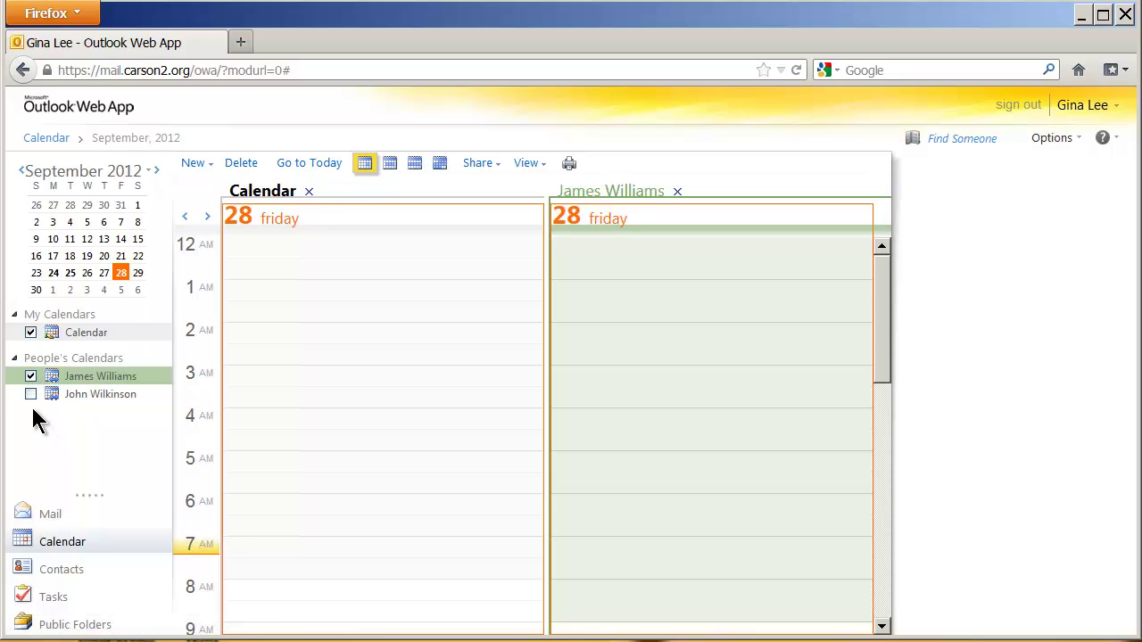
{"action": "left_click", "coordinate": [31, 394]}
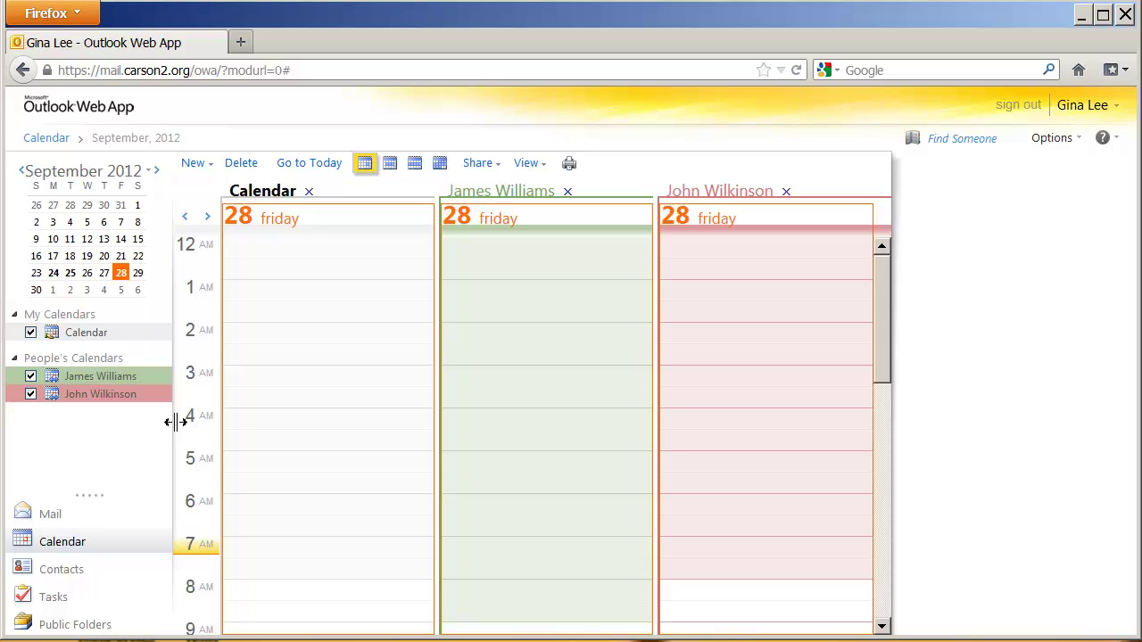
{"action": "left_click_drag", "start_coordinate": [176, 422], "coordinate": [134, 430]}
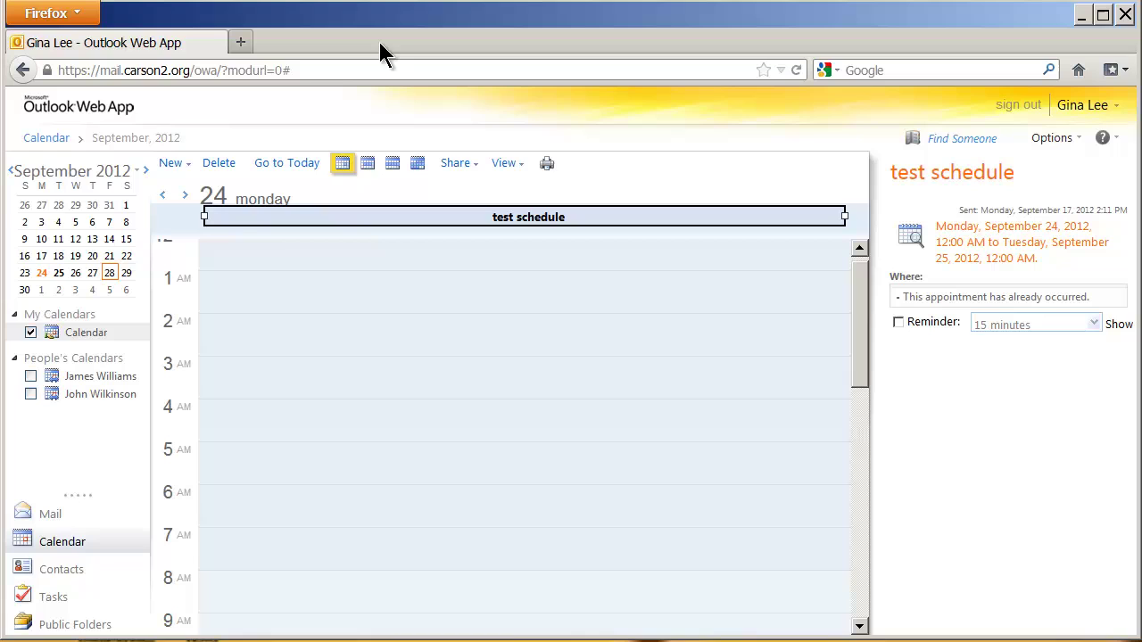
Step through the Work Week and Week views to the September 2012 Month view.
{"action": "left_click", "coordinate": [365, 168]}
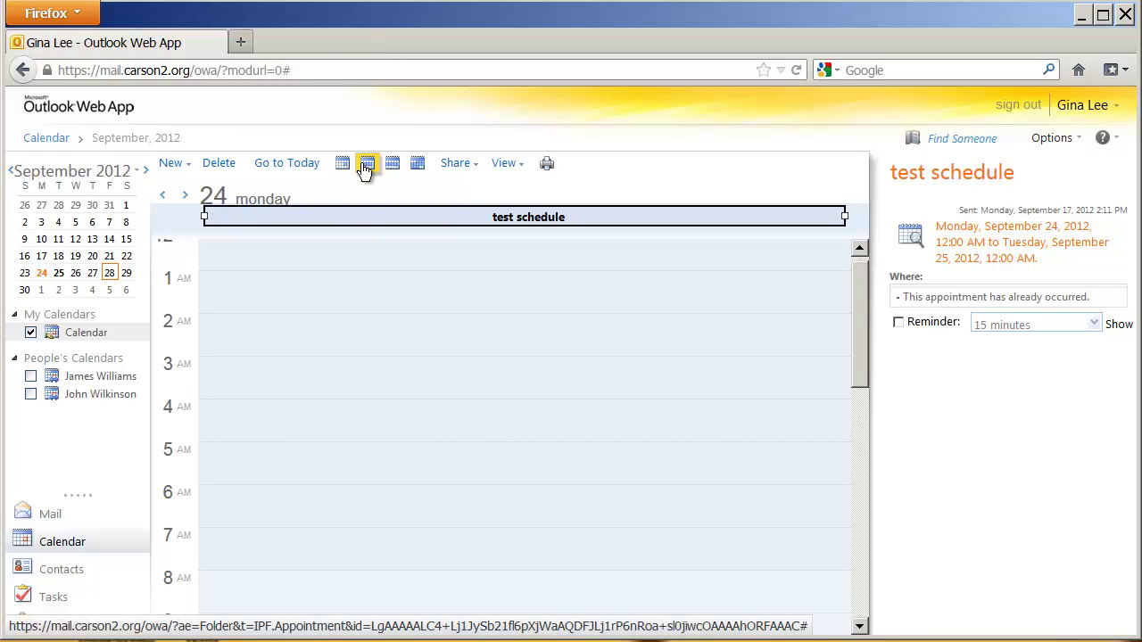
{"action": "left_click", "coordinate": [392, 168]}
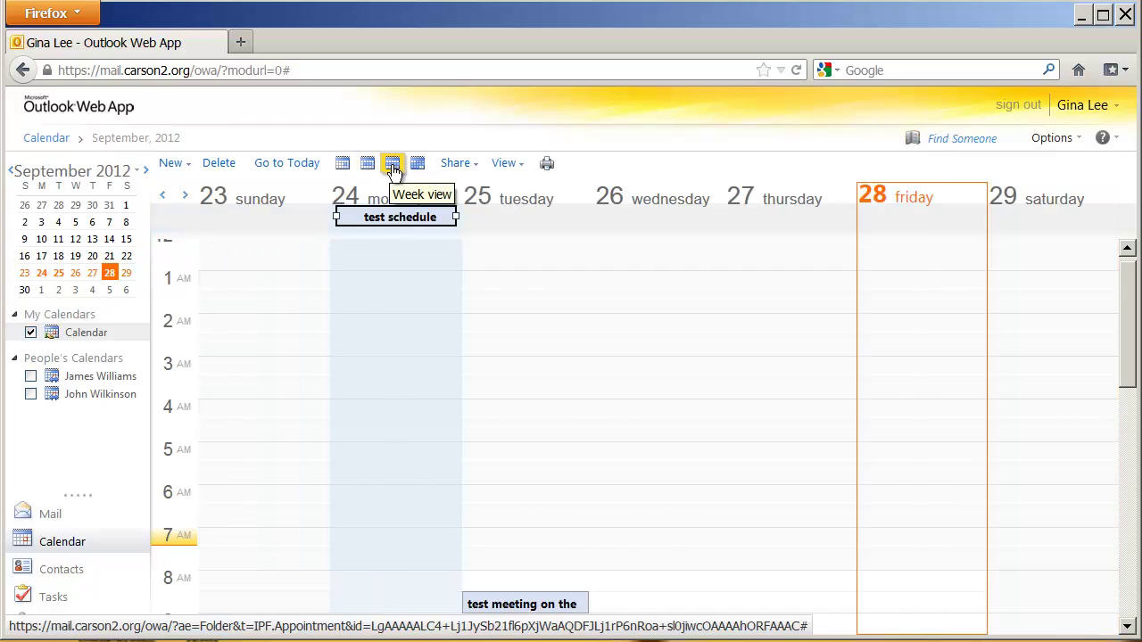
{"action": "left_click", "coordinate": [417, 168]}
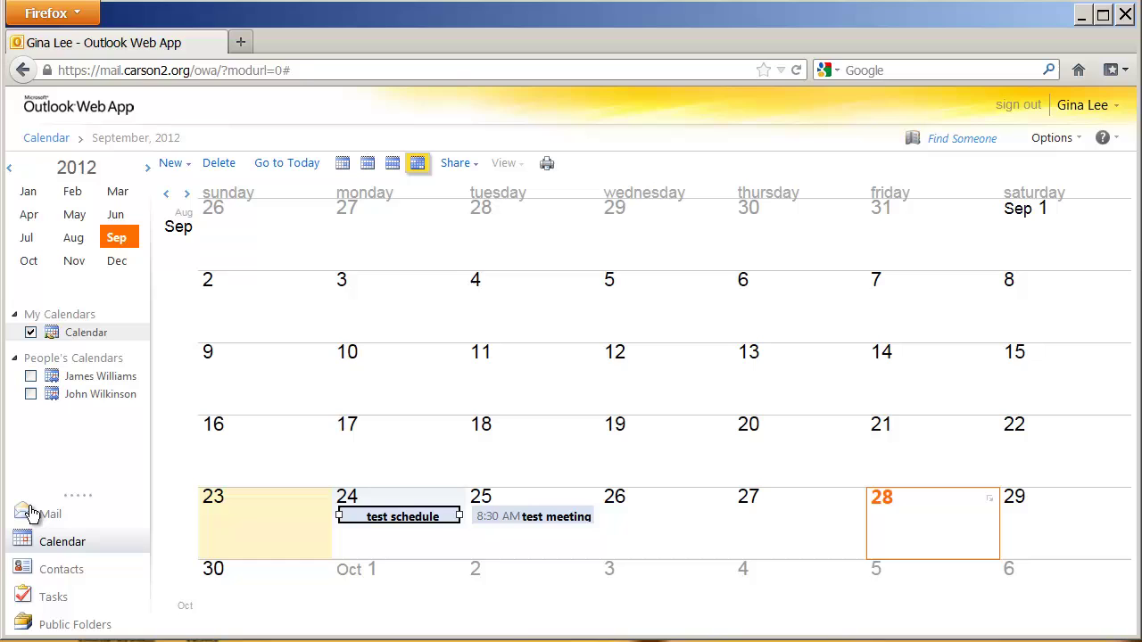
Browse the Office Addresses contact folder, then switch to Tasks to see the flagged items.
{"action": "left_click", "coordinate": [55, 575]}
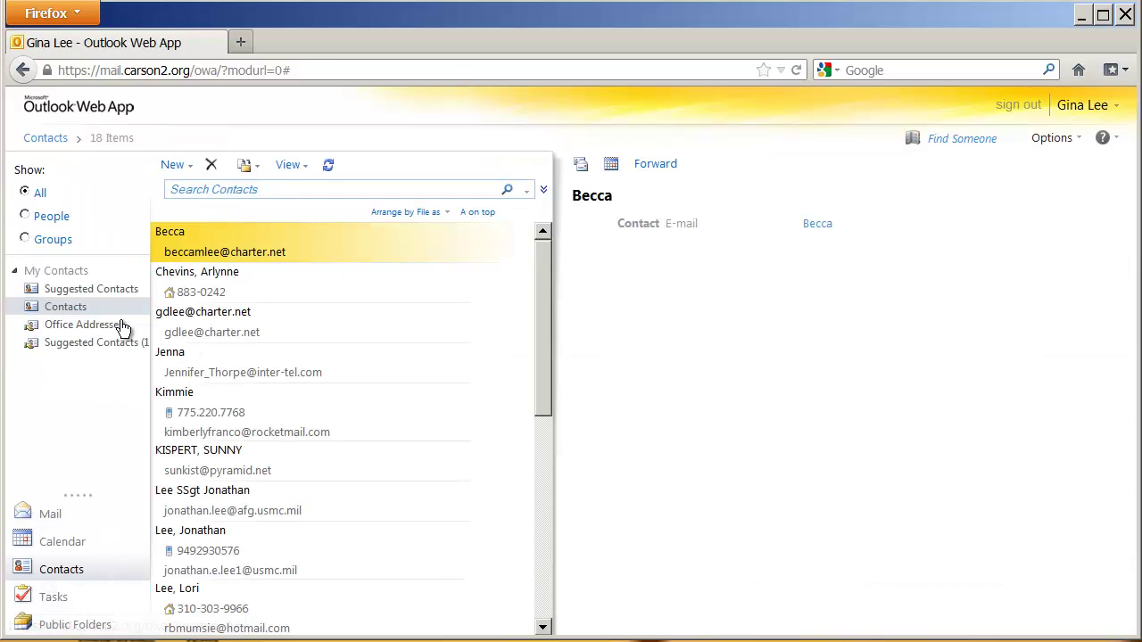
{"action": "left_click", "coordinate": [87, 332]}
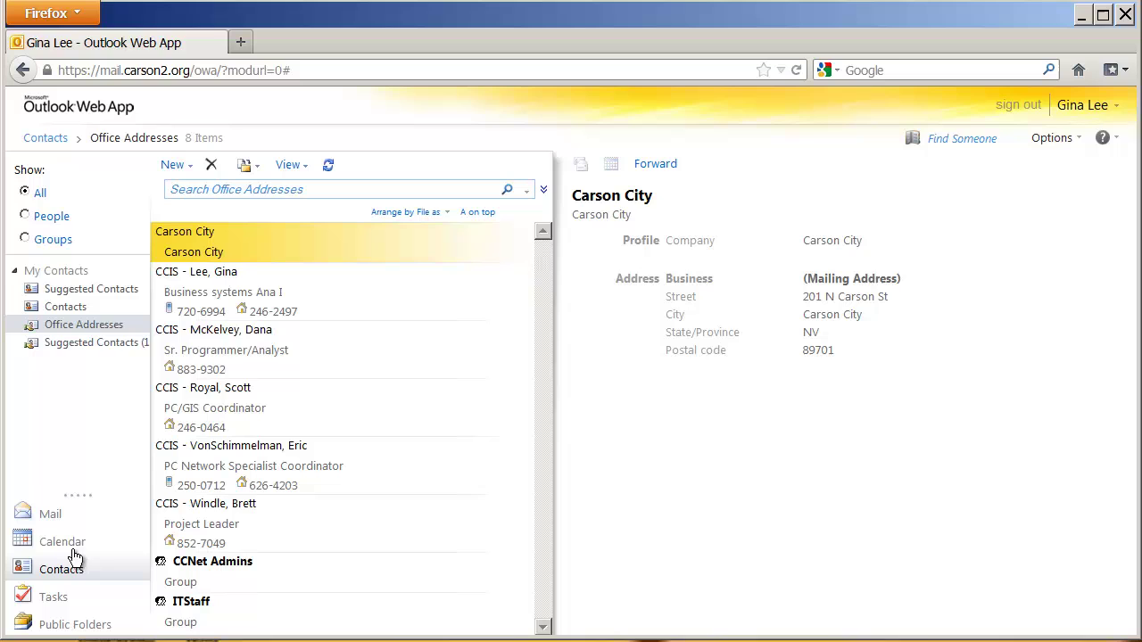
{"action": "left_click", "coordinate": [54, 597]}
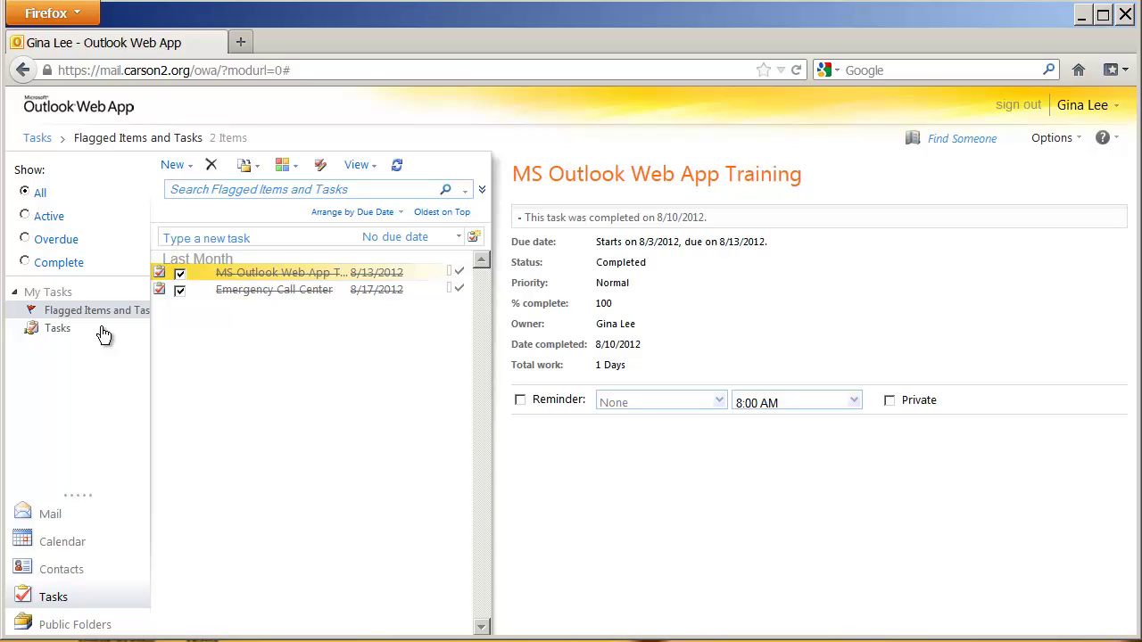
View the completed Emergency Call Center task's details, then open Options with its theme gallery.
{"action": "left_click", "coordinate": [283, 290]}
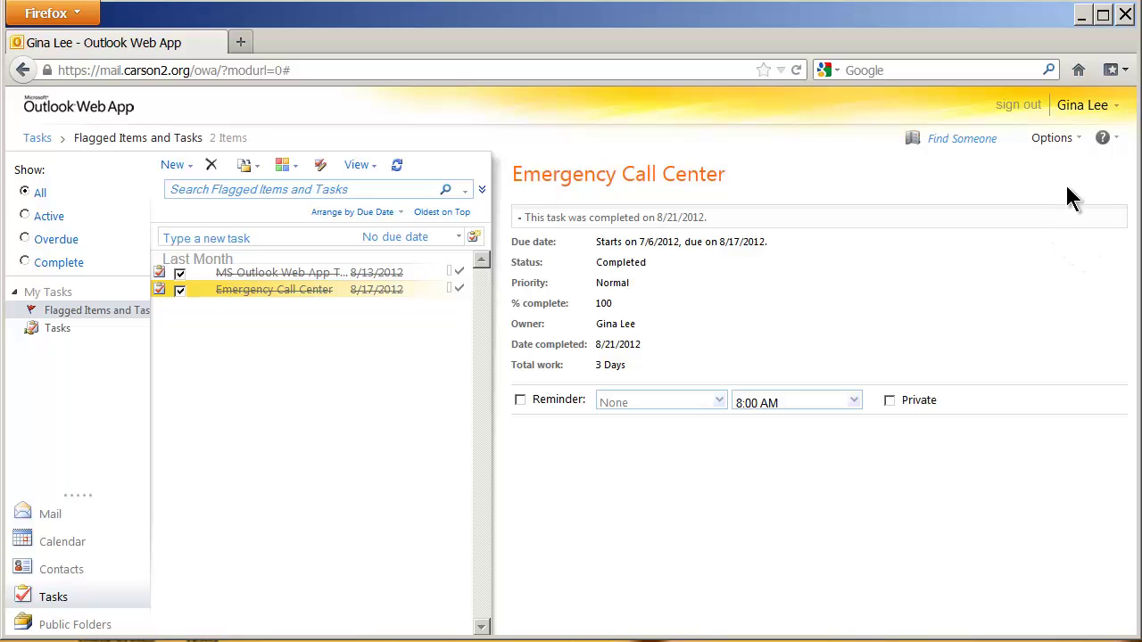
{"action": "left_click", "coordinate": [1079, 149]}
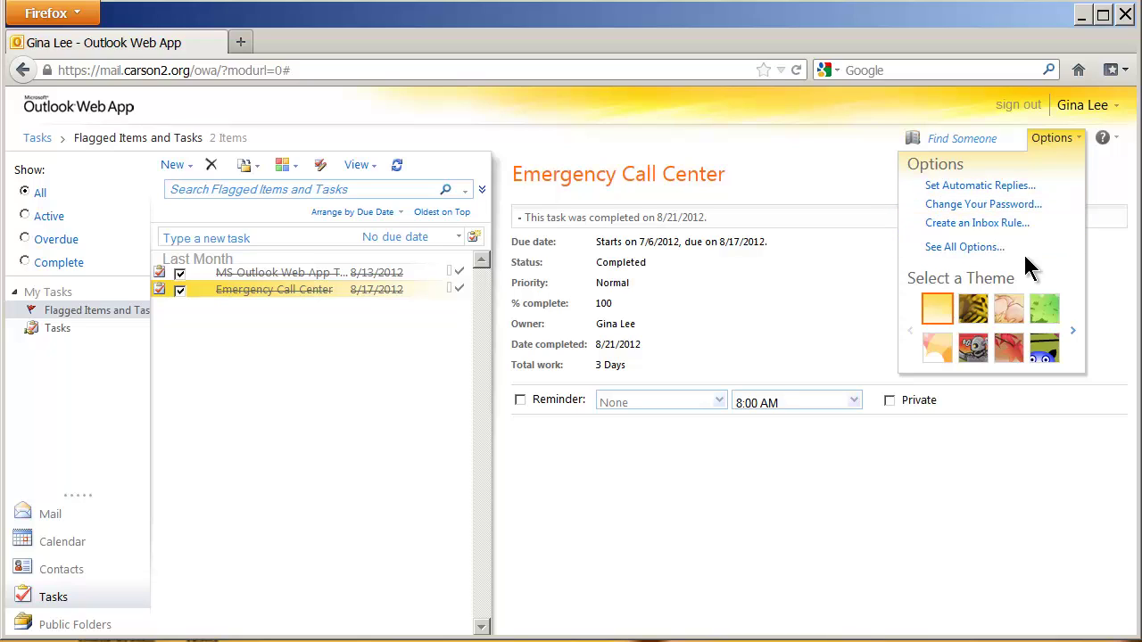
Apply the Finger Paints theme from the gallery and page on to further themes.
{"action": "left_click", "coordinate": [1074, 338]}
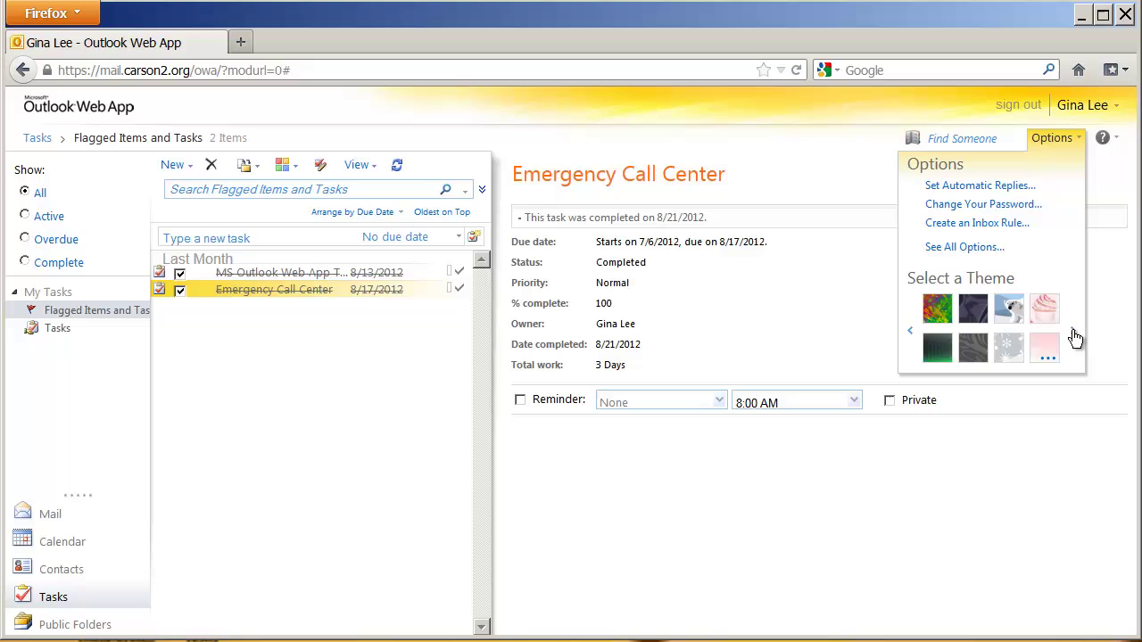
{"action": "left_click", "coordinate": [938, 310]}
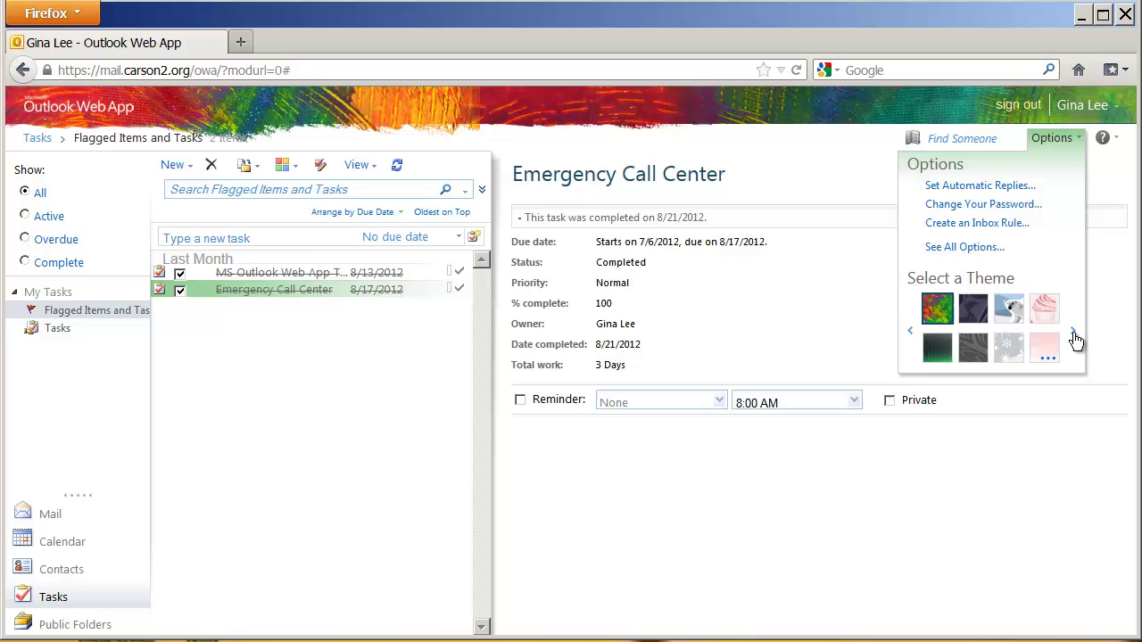
{"action": "left_click", "coordinate": [1074, 336]}
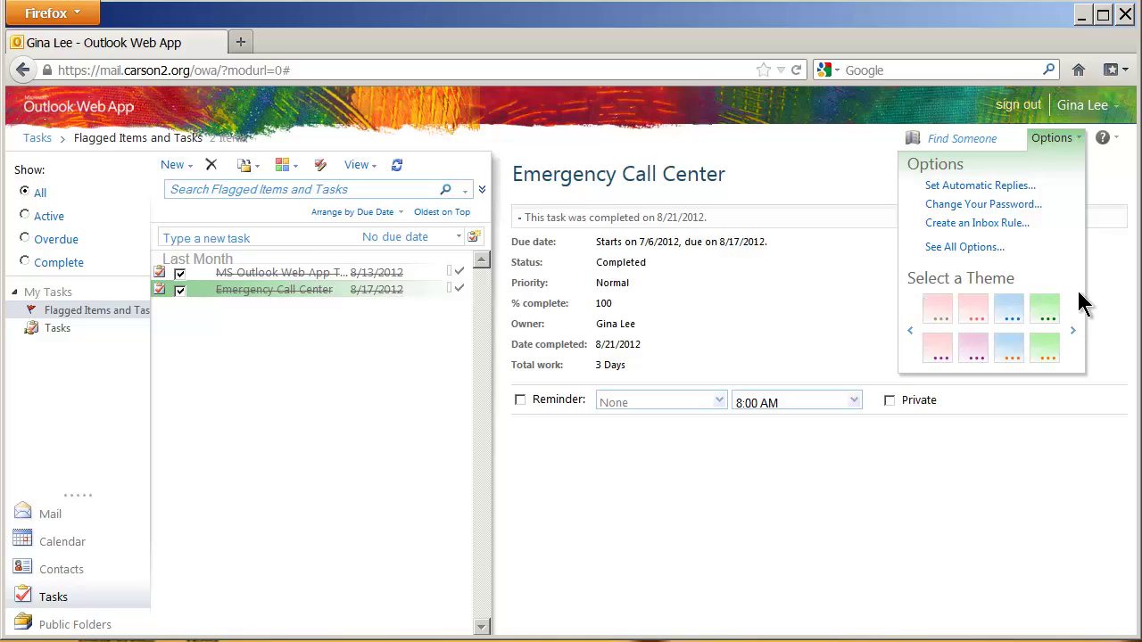
Open the full My Account options page and view, then close, its help window.
{"action": "left_click", "coordinate": [963, 247]}
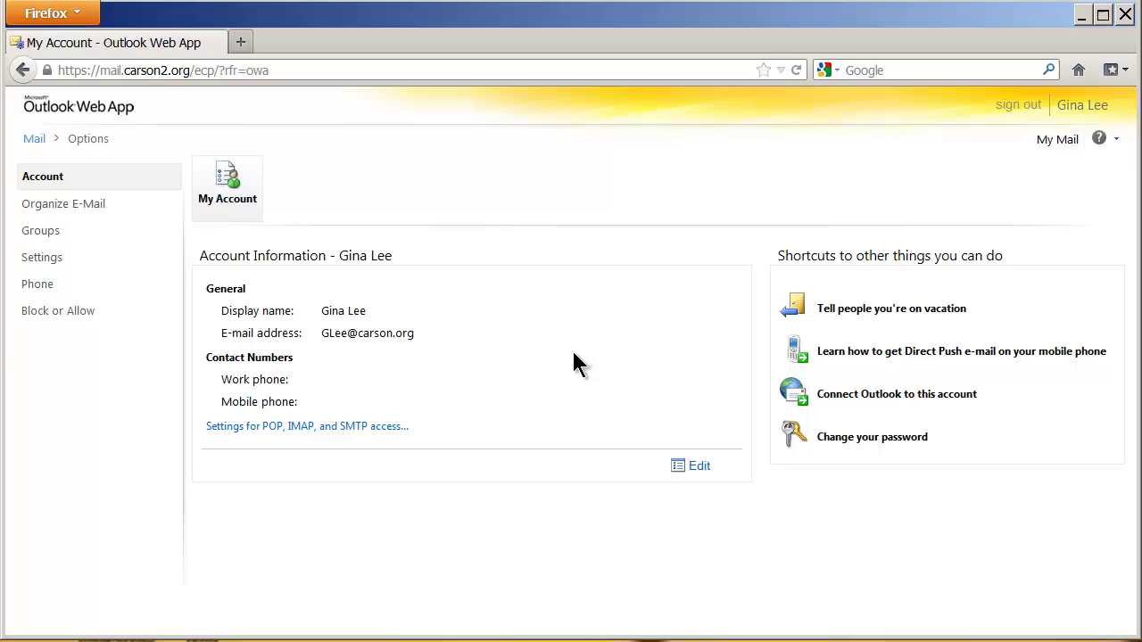
{"action": "left_click", "coordinate": [1099, 140]}
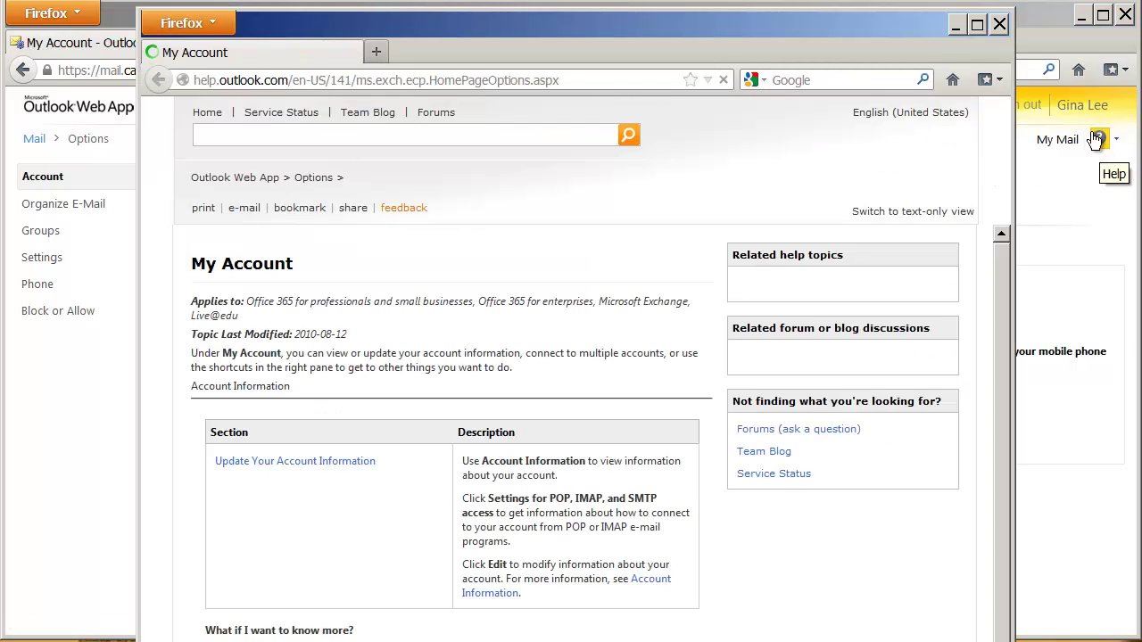
{"action": "left_click", "coordinate": [999, 23]}
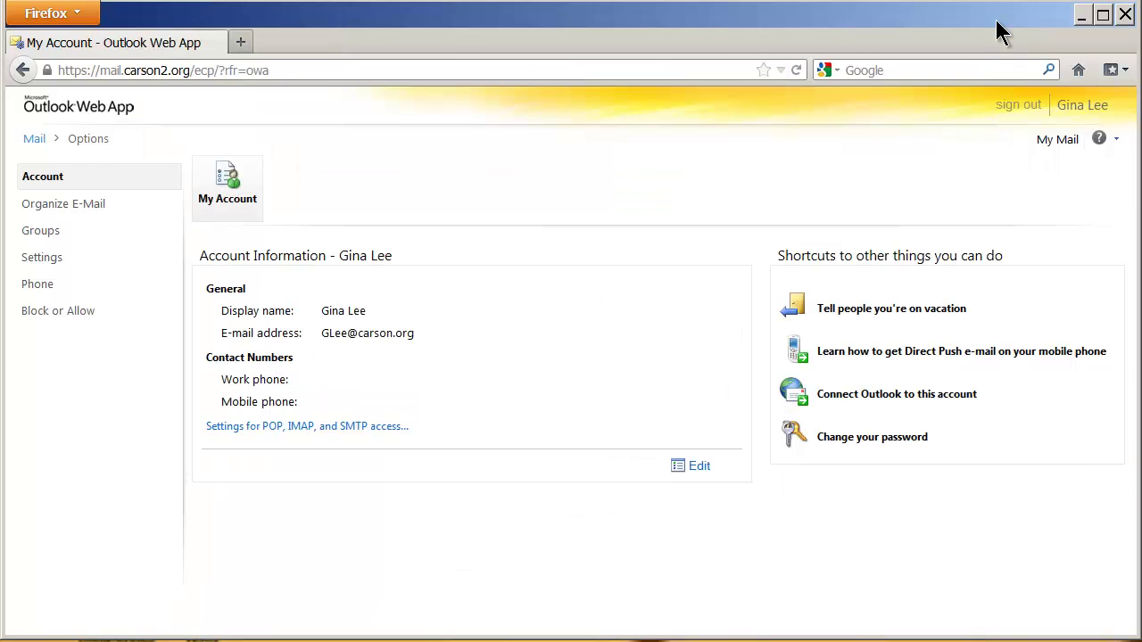
Go to Organize E-Mail's empty Inbox Rules page and view, then close, its help.
{"action": "left_click", "coordinate": [79, 217]}
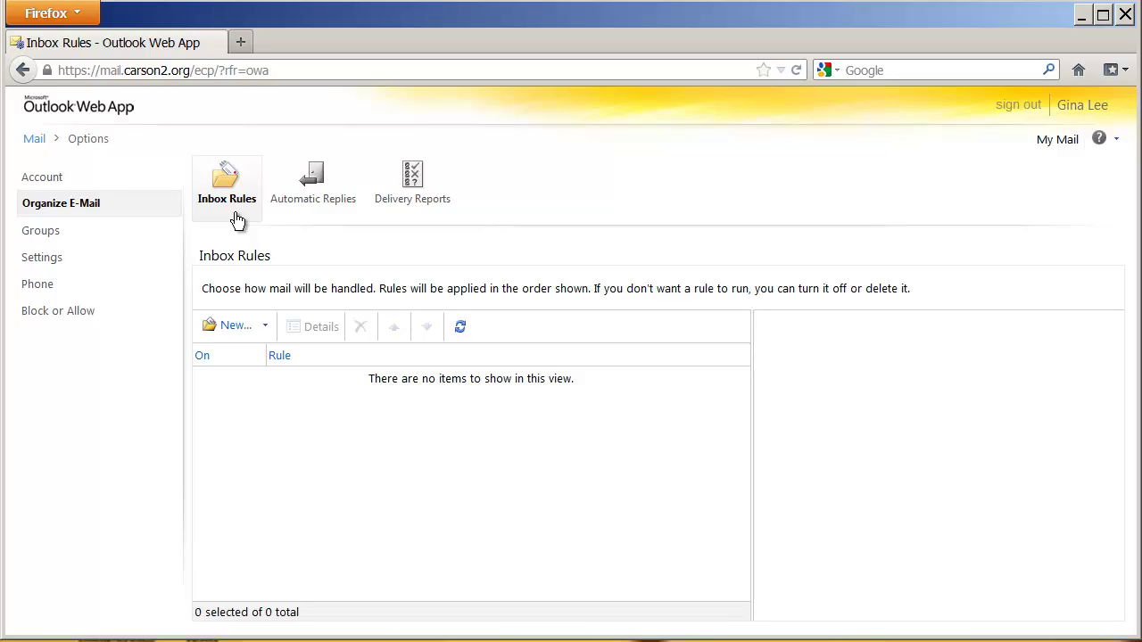
{"action": "left_click", "coordinate": [1100, 140]}
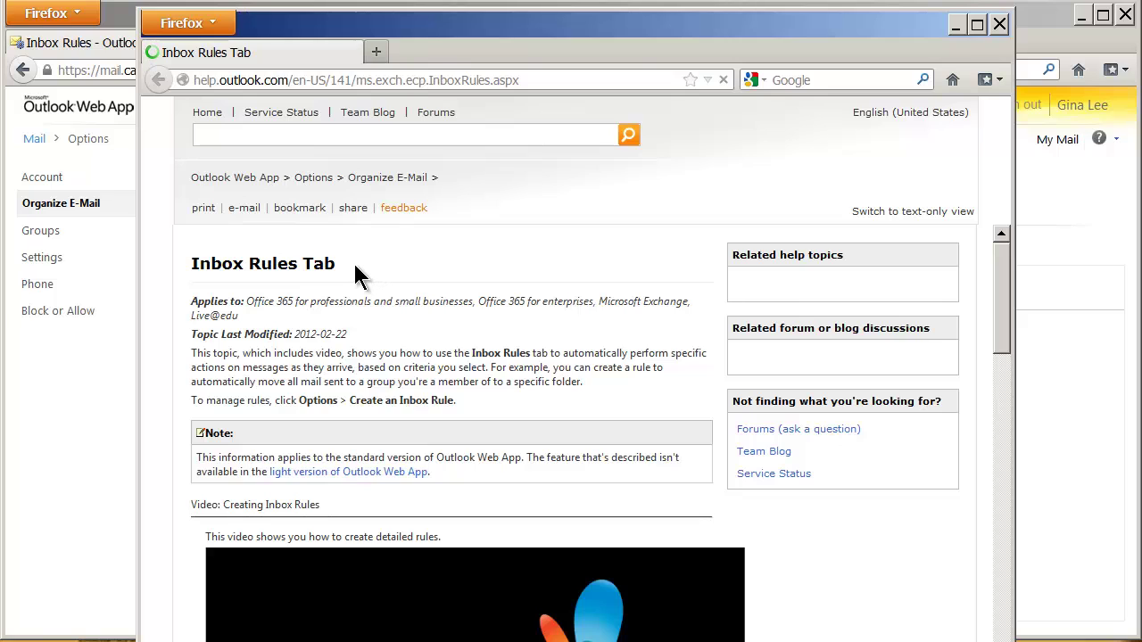
{"action": "left_click", "coordinate": [999, 25]}
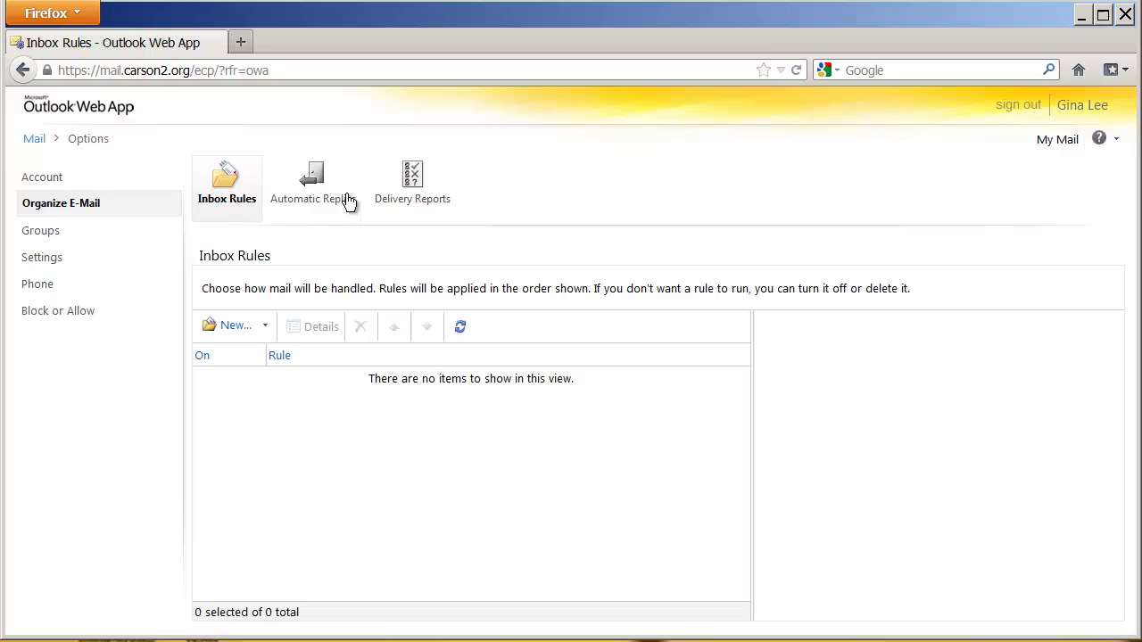
Turn on automatic replies for 9/28–9/29/2012 only and begin the message 'out of office'.
{"action": "left_click", "coordinate": [319, 183]}
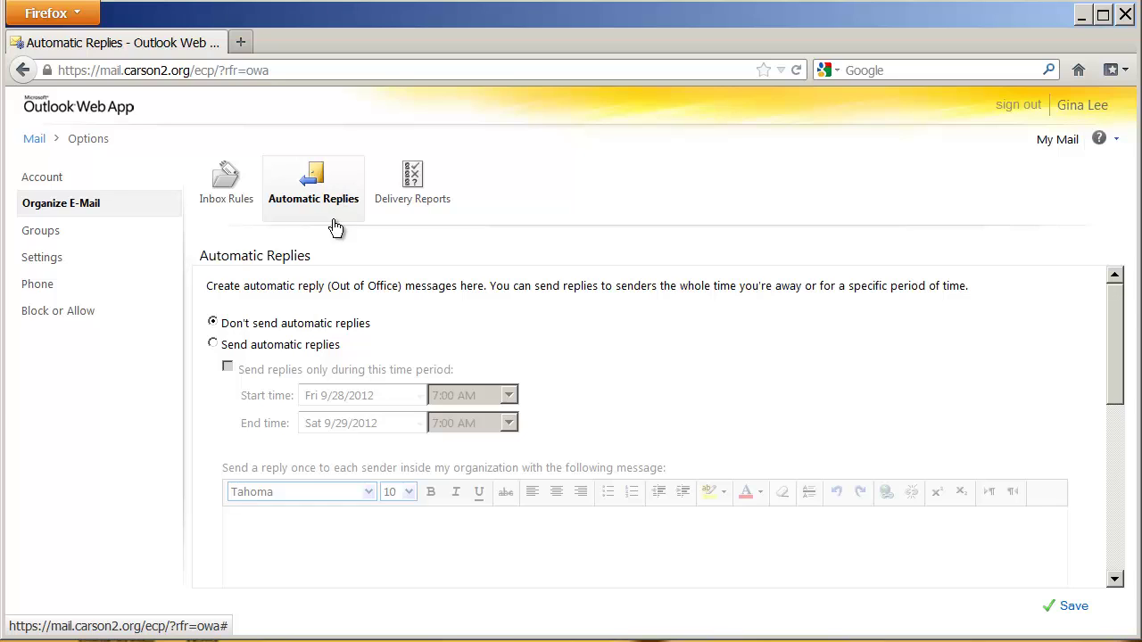
{"action": "left_click", "coordinate": [212, 344]}
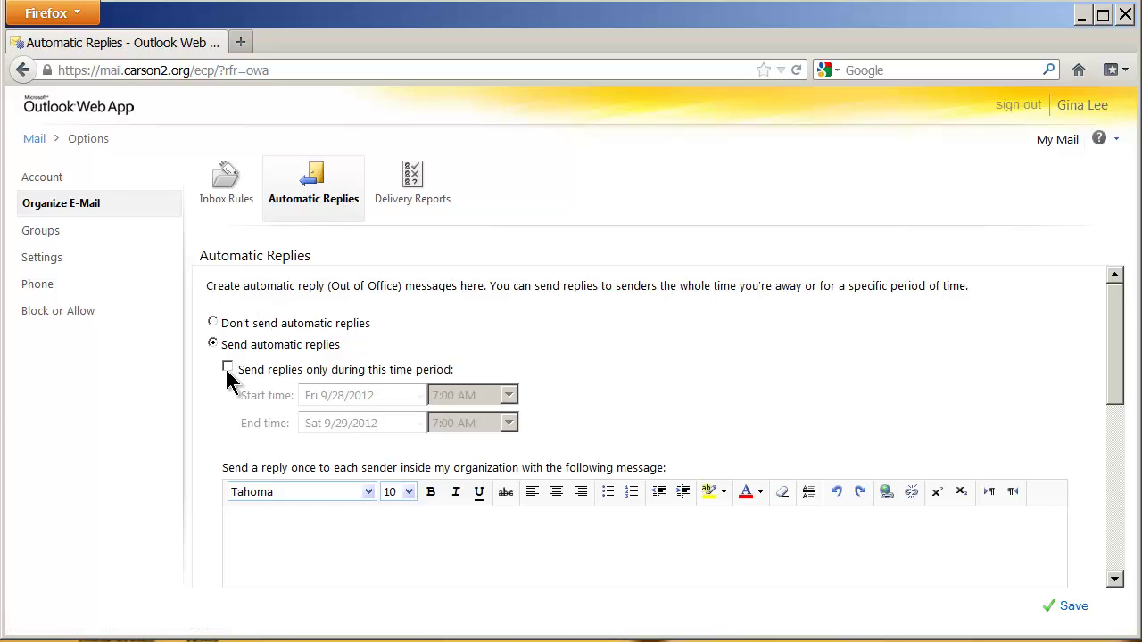
{"action": "left_click", "coordinate": [227, 367]}
{"action": "left_click", "coordinate": [297, 537]}
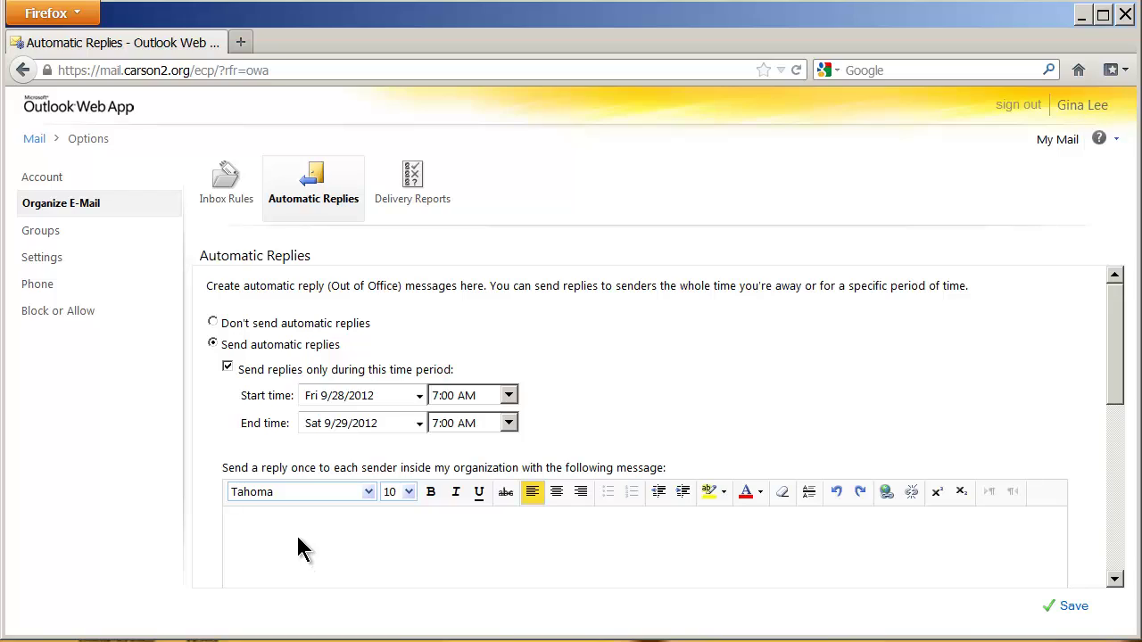
{"action": "type", "text": "out of office"}
Discard the automatic reply changes and set Delivery Reports to search messages sent to me from someone.
{"action": "left_click", "coordinate": [417, 183]}
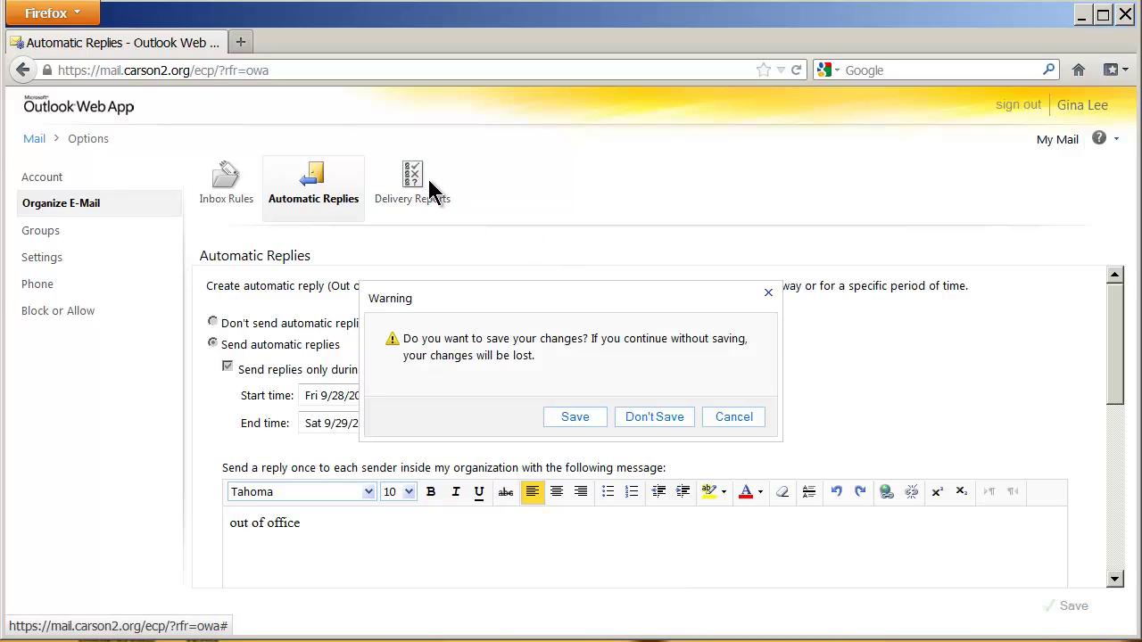
{"action": "left_click", "coordinate": [675, 416]}
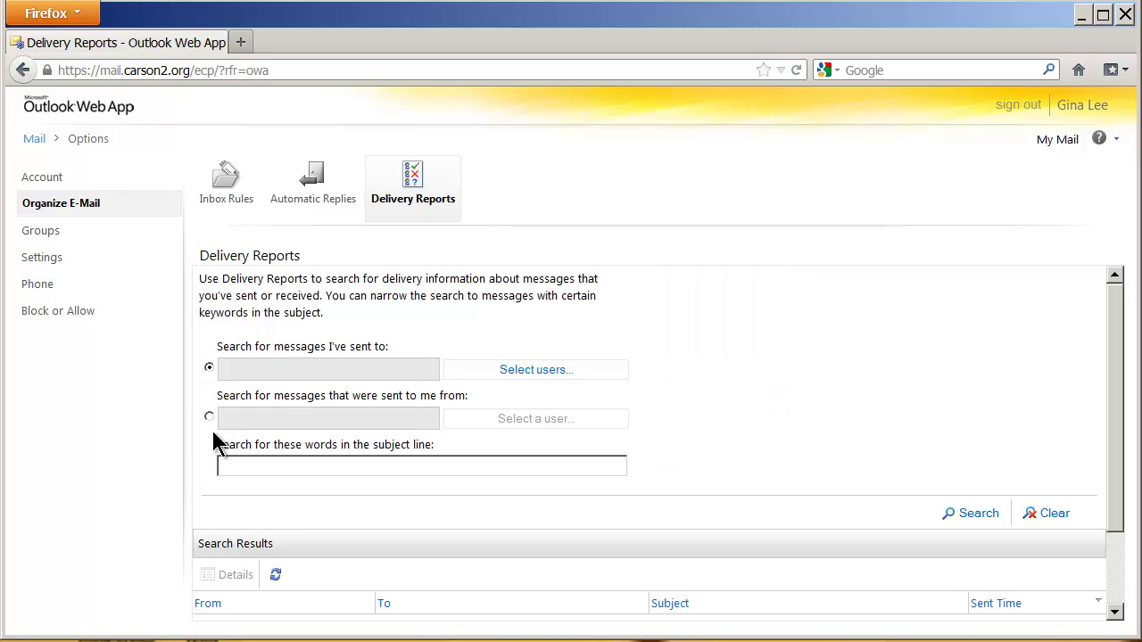
{"action": "left_click", "coordinate": [208, 416]}
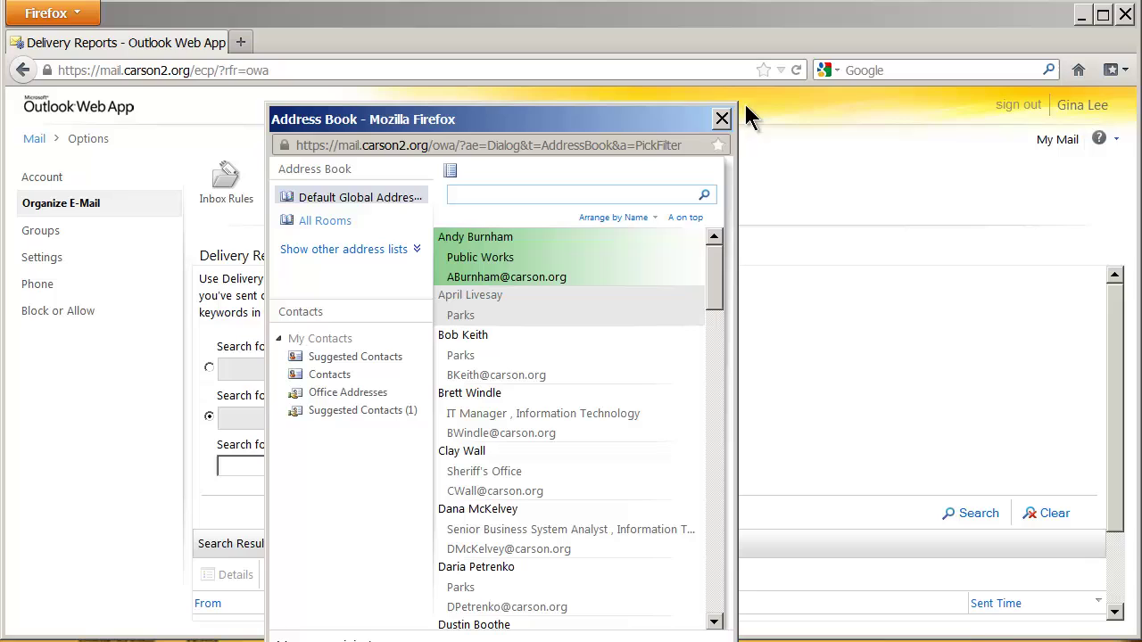
{"action": "left_click", "coordinate": [721, 119]}
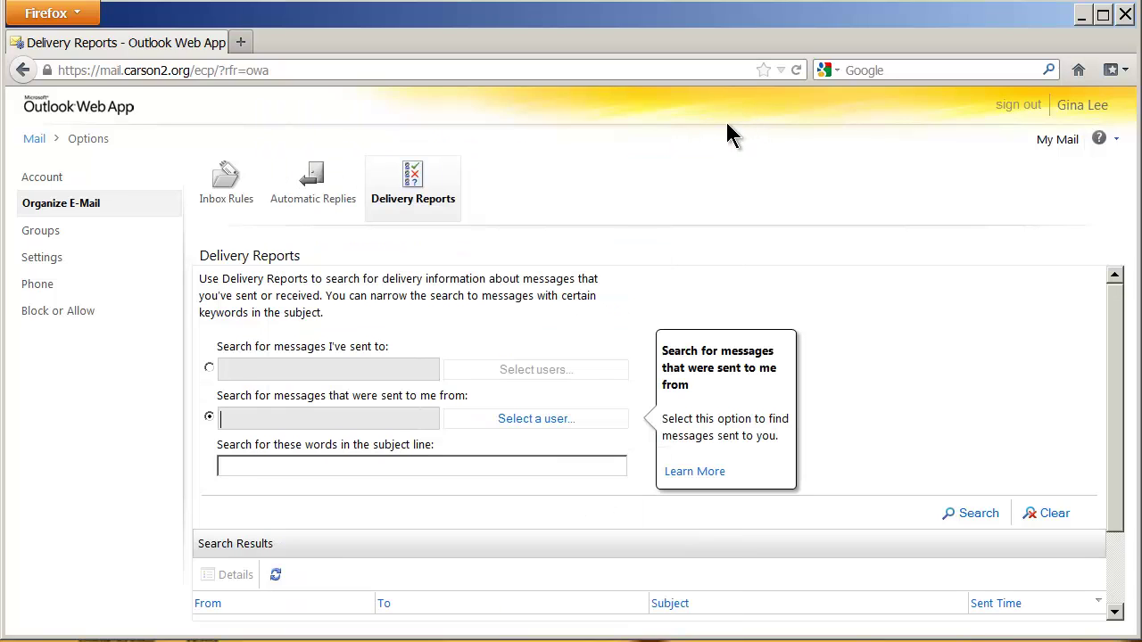
View the Public Groups I Belong To page, which lists no joined groups.
{"action": "left_click", "coordinate": [47, 240]}
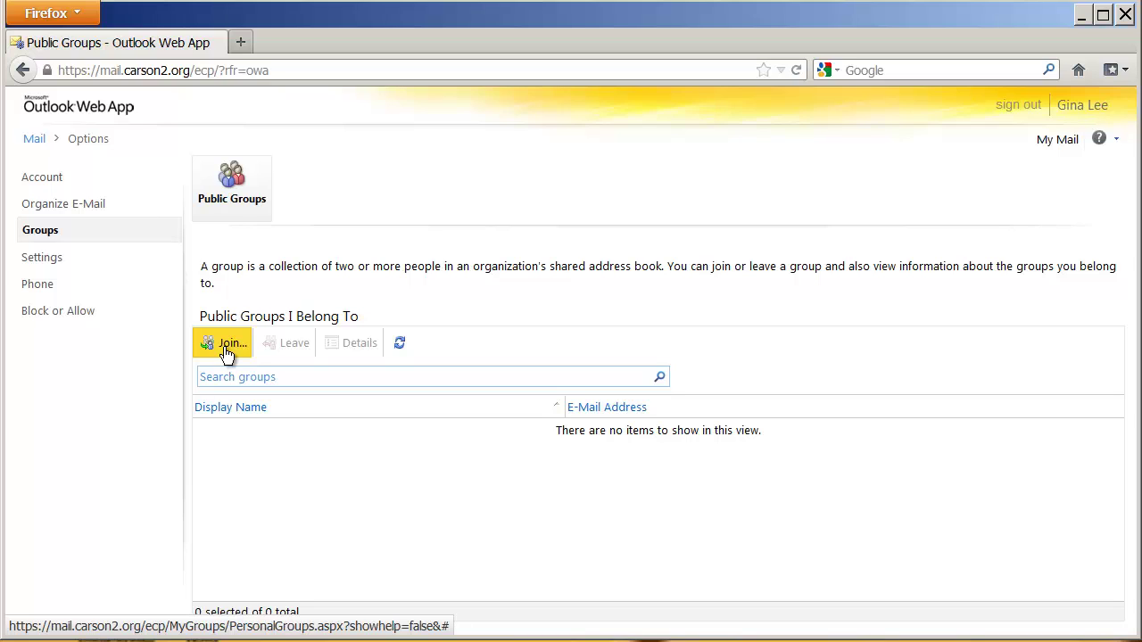
Show the Calendar settings: Mon–Fri work week, 8:00 AM–5:00 PM, 15-minute reminders.
{"action": "left_click", "coordinate": [54, 268]}
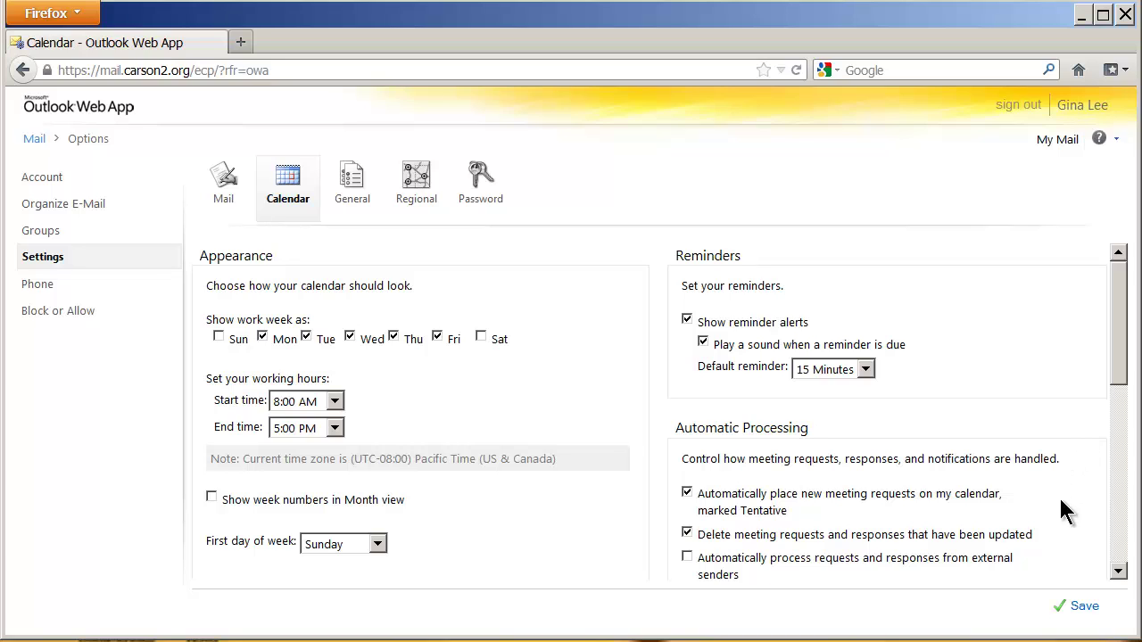
Look over the General settings, then bring up the empty Change Password form.
{"action": "left_click", "coordinate": [356, 193]}
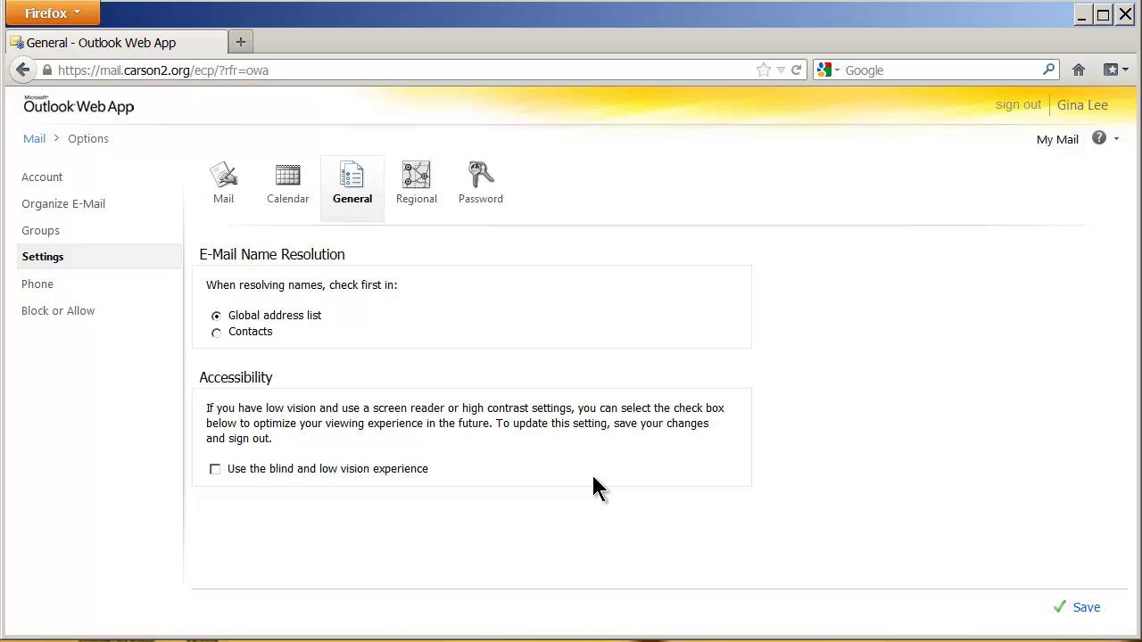
{"action": "left_click", "coordinate": [480, 182]}
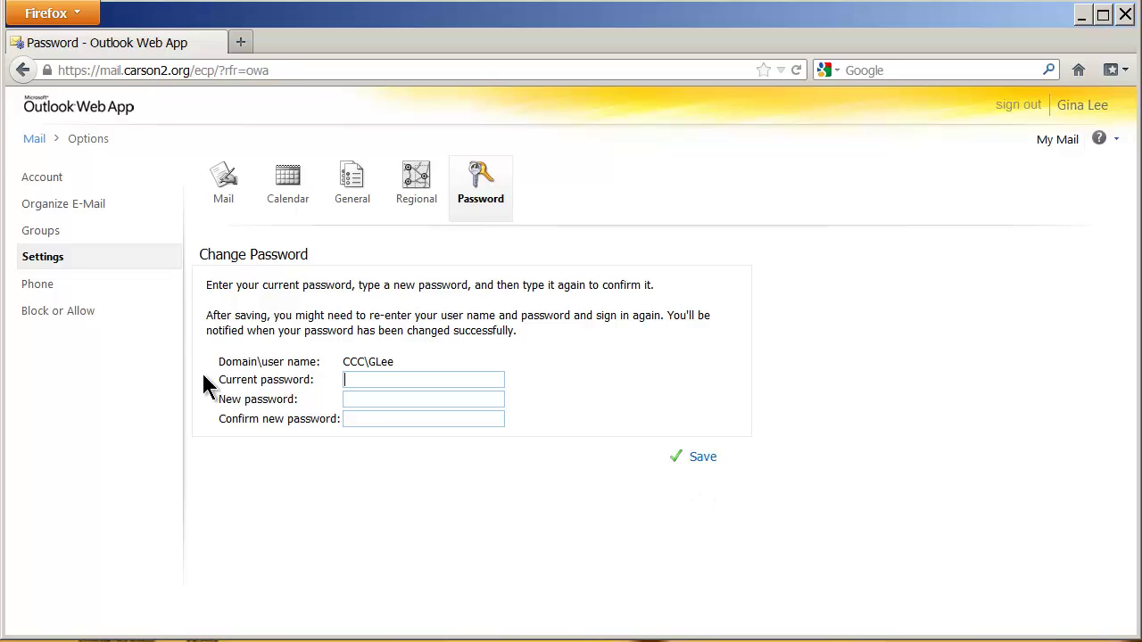
Review the junk e-mail Block or Allow settings, then return to the Inbox showing 'test #4'.
{"action": "left_click", "coordinate": [77, 313]}
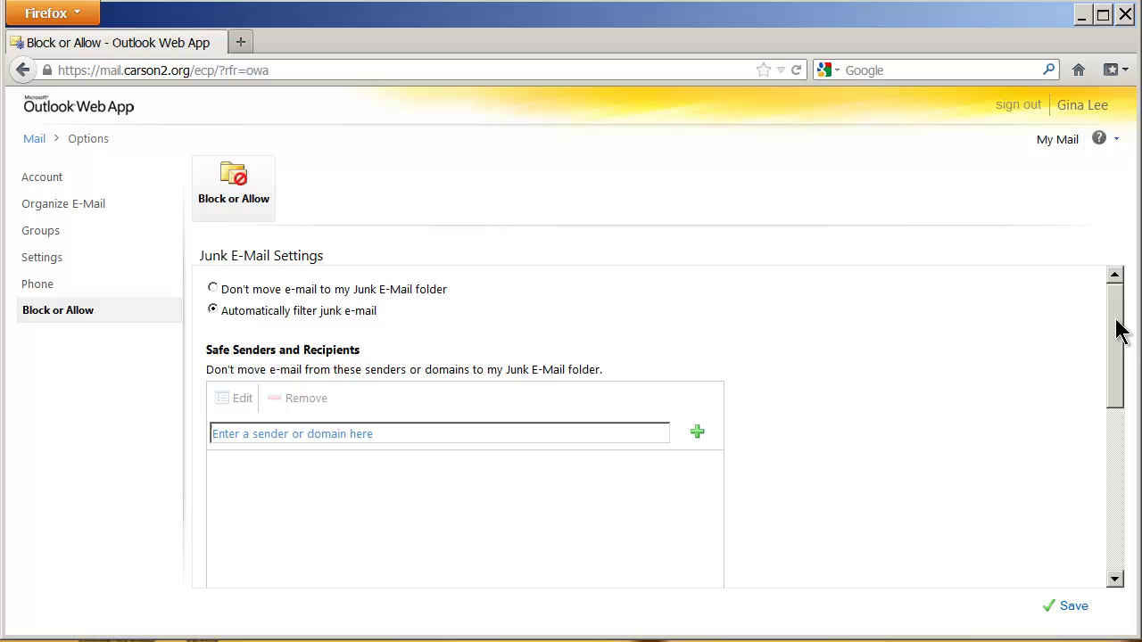
{"action": "left_click_drag", "start_coordinate": [1120, 330], "coordinate": [1138, 511]}
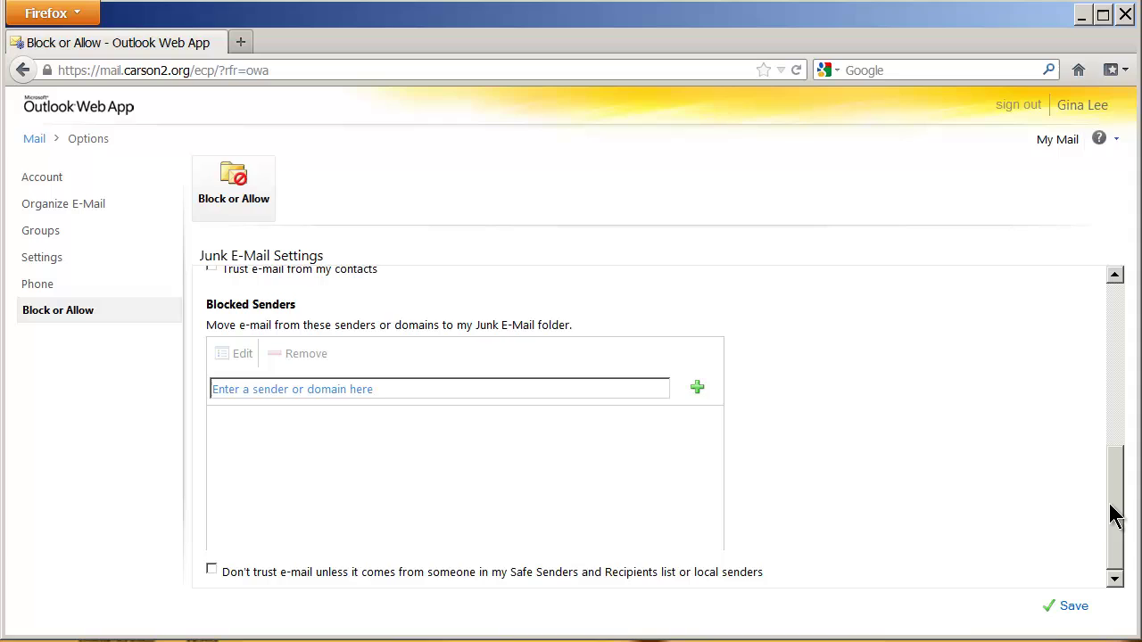
{"action": "left_click_drag", "start_coordinate": [1114, 510], "coordinate": [169, 202]}
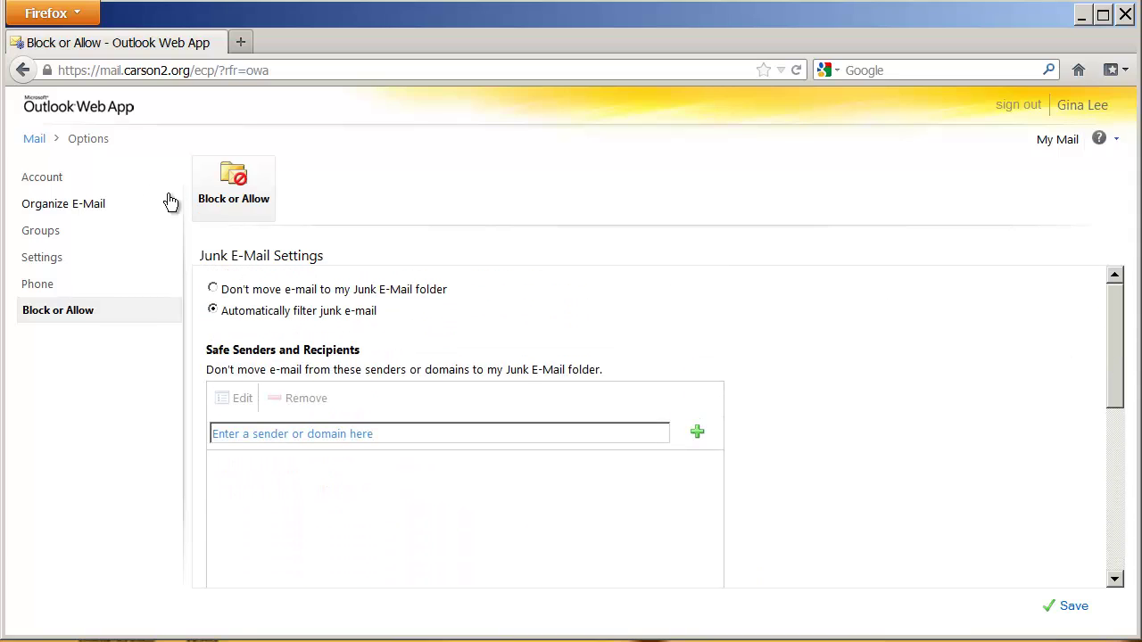
{"action": "left_click", "coordinate": [34, 140]}
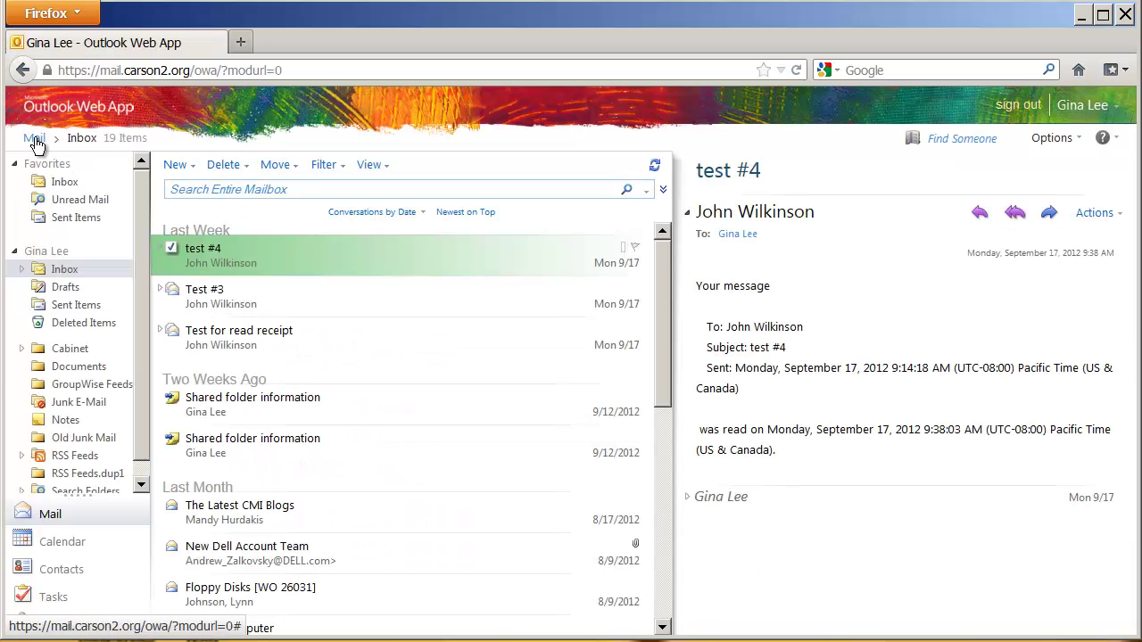